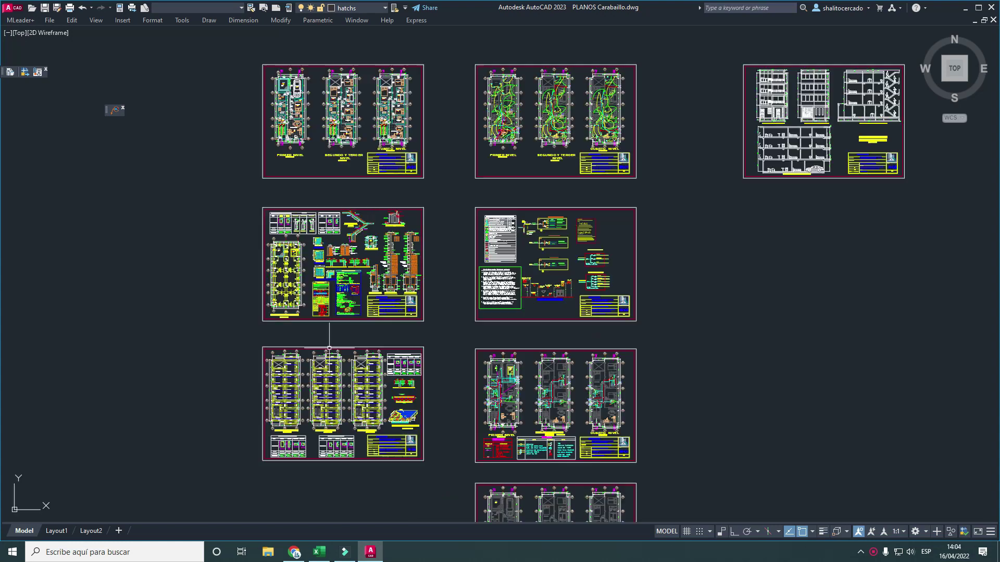
Pan and zoom around the PLANOS Carabaillo plan sheets to bring the whole layout into view
scroll(317, 479, down, 2)
middle_drag(202, 229, 202, 256)
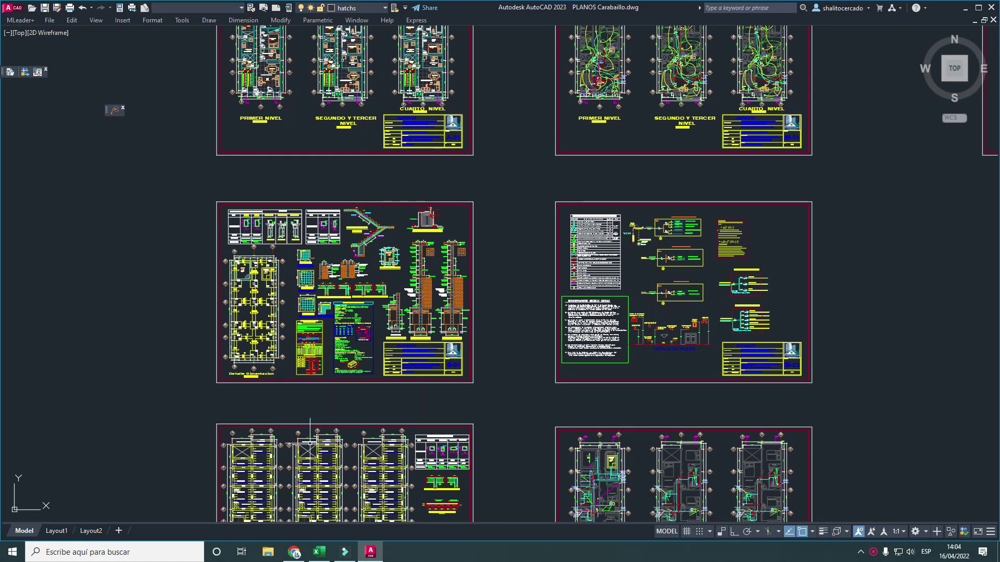
middle_drag(308, 530, 303, 497)
scroll(303, 497, down, 3)
scroll(310, 398, up, 1)
mouse_move(310, 399)
middle_down()
mouse_move(340, 359)
mouse_move(284, 329)
middle_up()
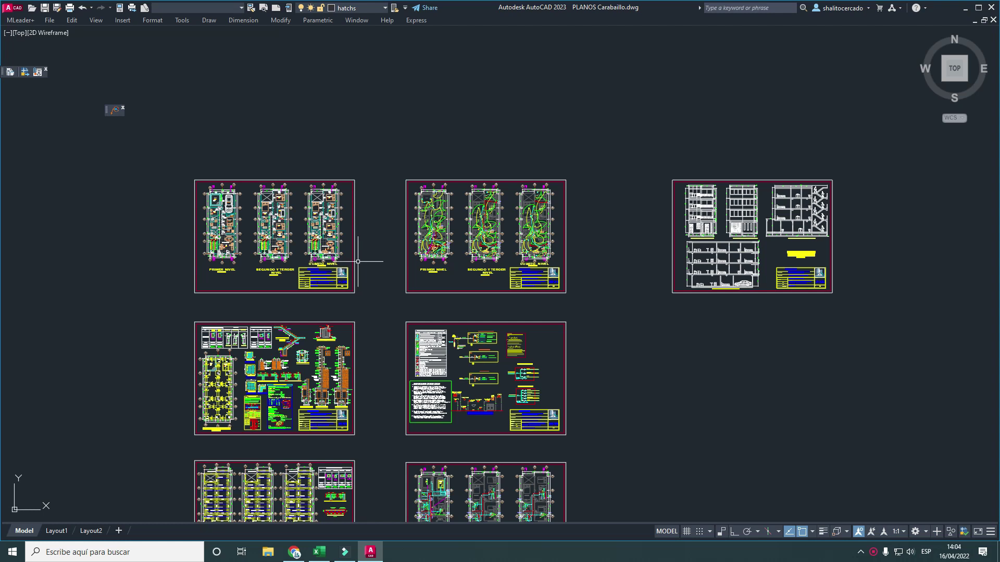
scroll(393, 222, up, 4)
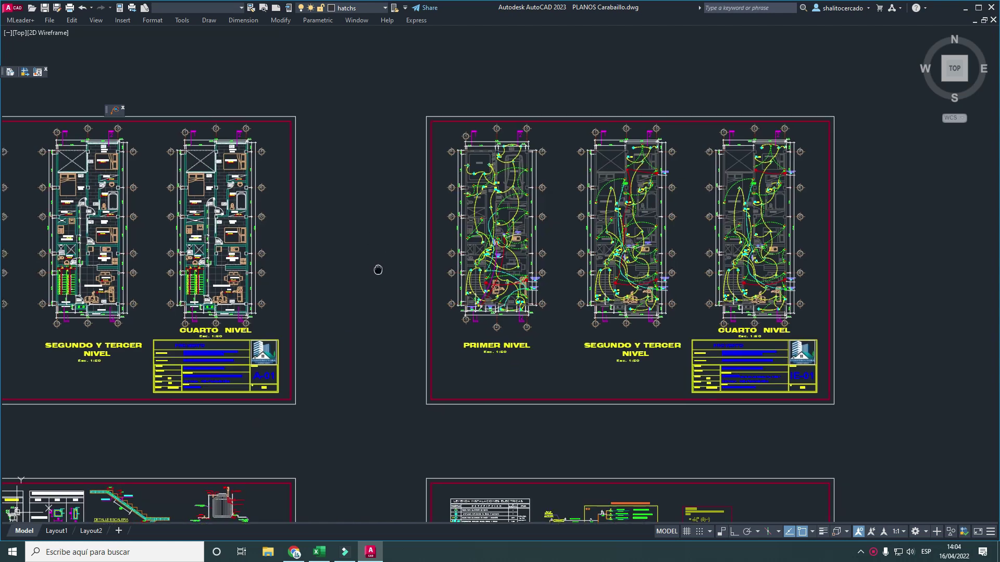
scroll(385, 276, down, 4)
Nudge the sheets left, then exit AutoCAD without saving PLANOS Carabaillo.dwg
middle_drag(390, 283, 368, 252)
scroll(368, 258, up, 2)
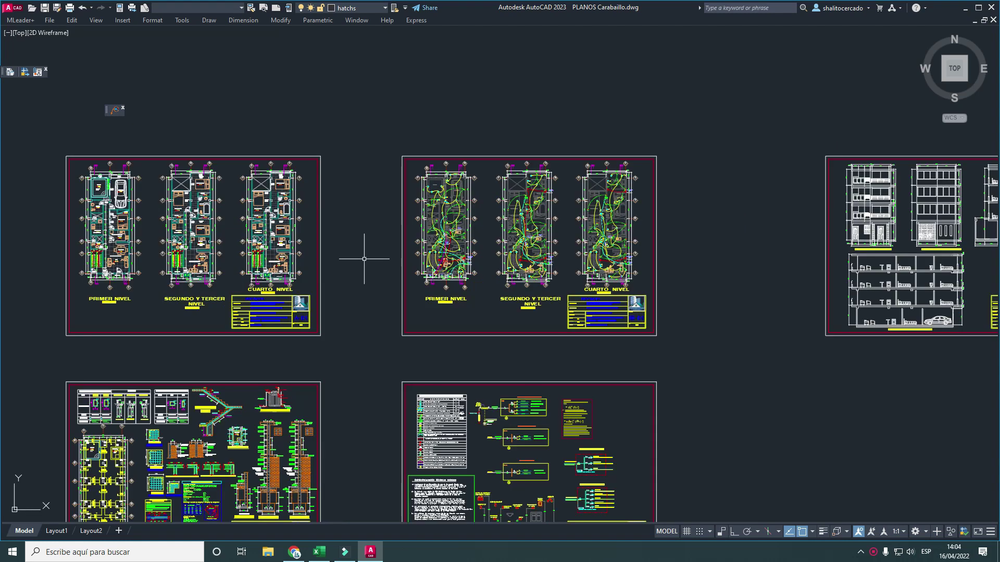
scroll(370, 271, down, 2)
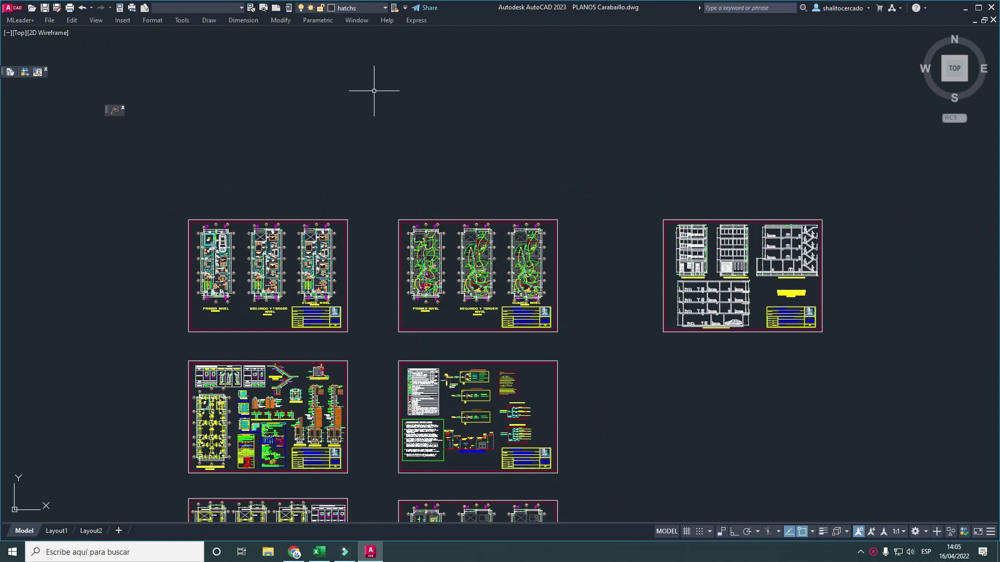
click(991, 8)
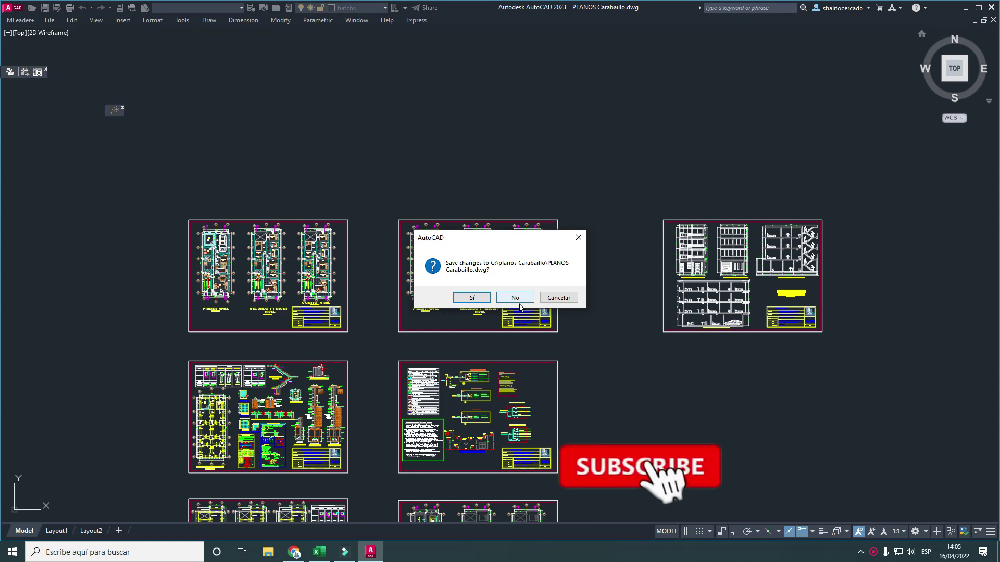
click(517, 300)
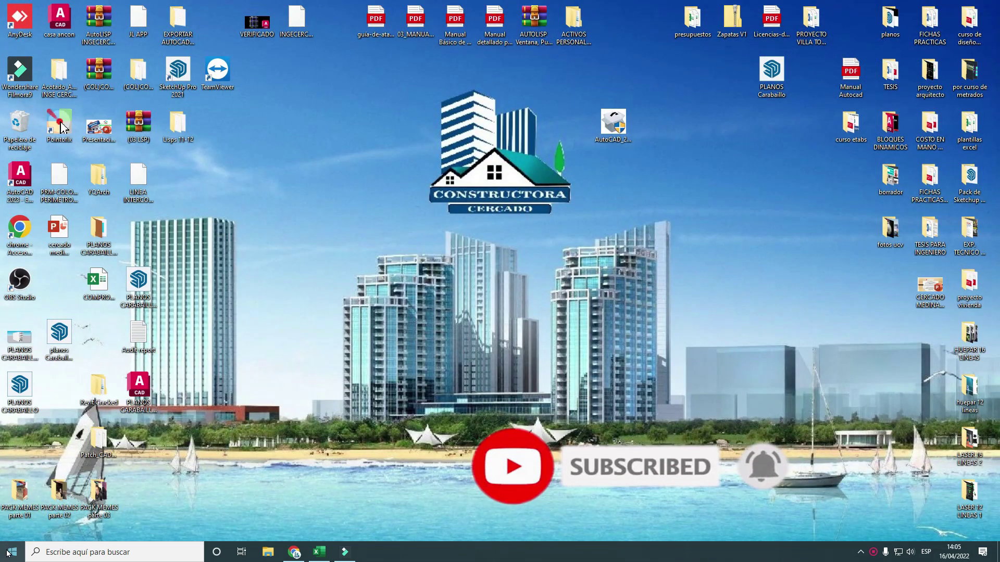
Run AutoCAD 2023 'Reset Settings to Default' from the Start menu, resetting custom settings without backup
click(11, 551)
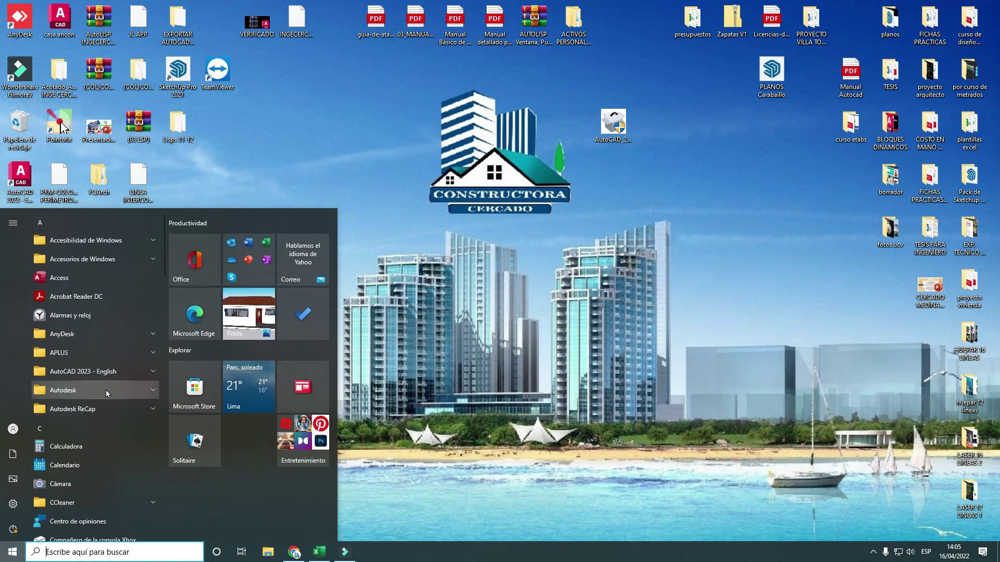
click(153, 373)
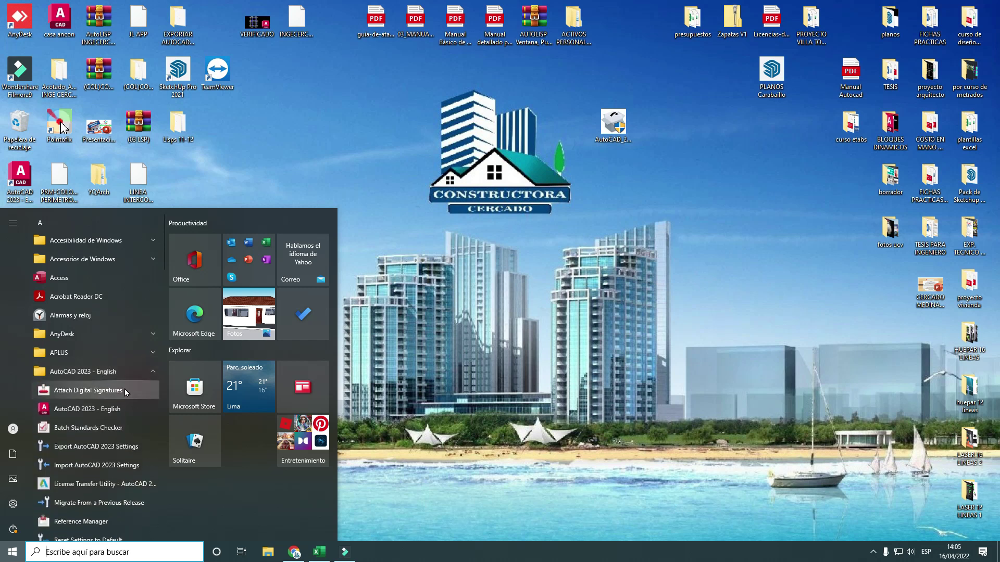
scroll(123, 395, down, 2)
scroll(118, 404, down, 3)
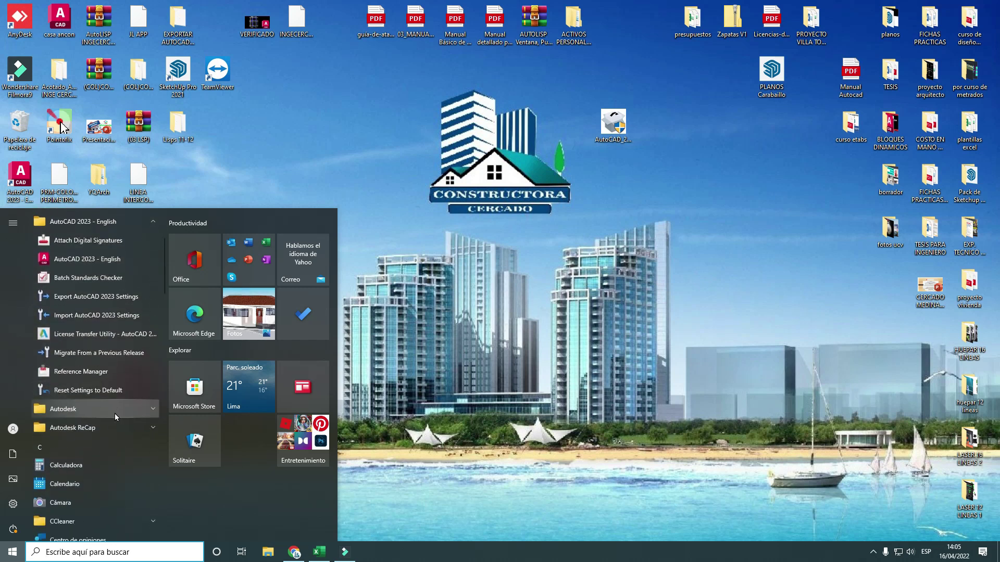
click(82, 392)
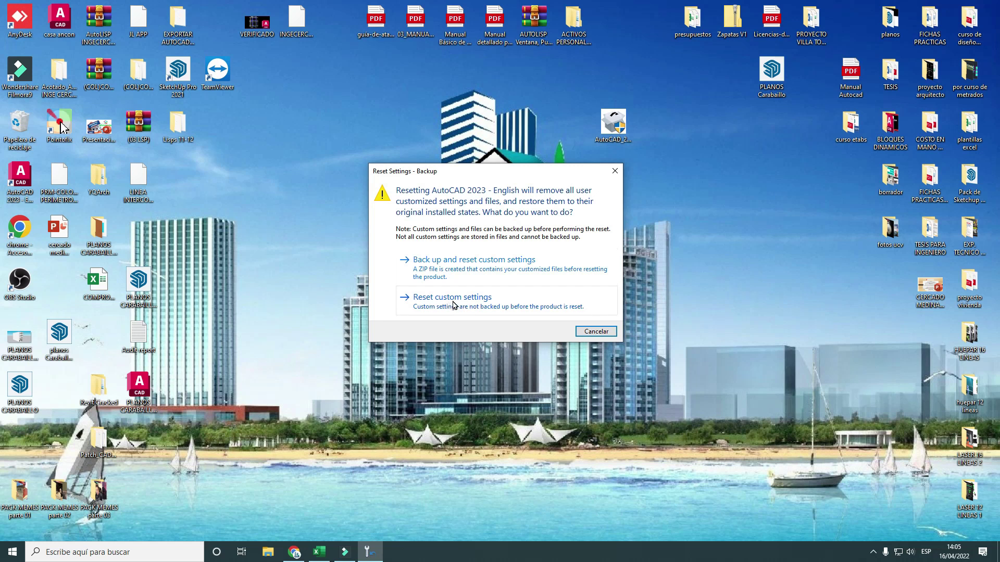
click(453, 304)
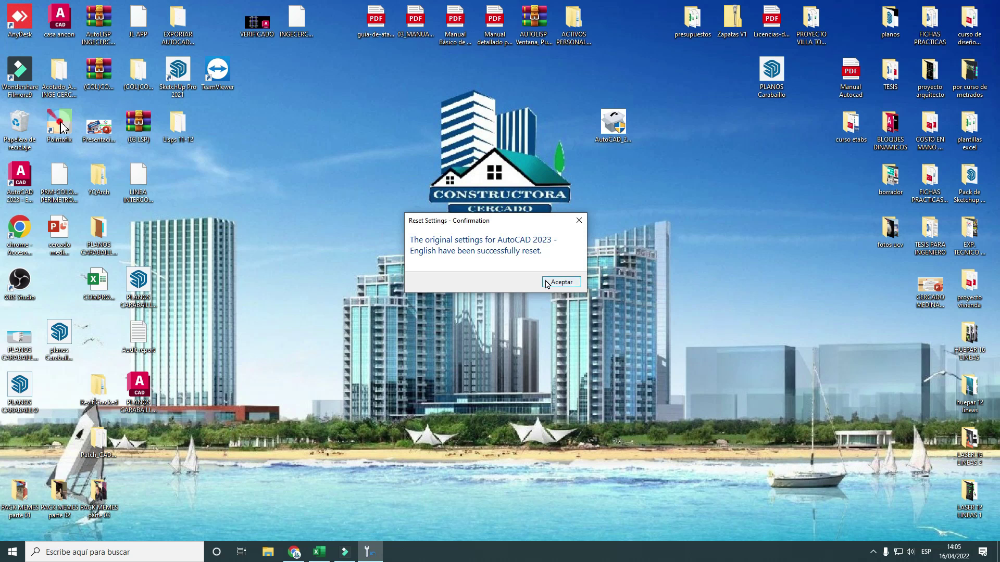
click(547, 282)
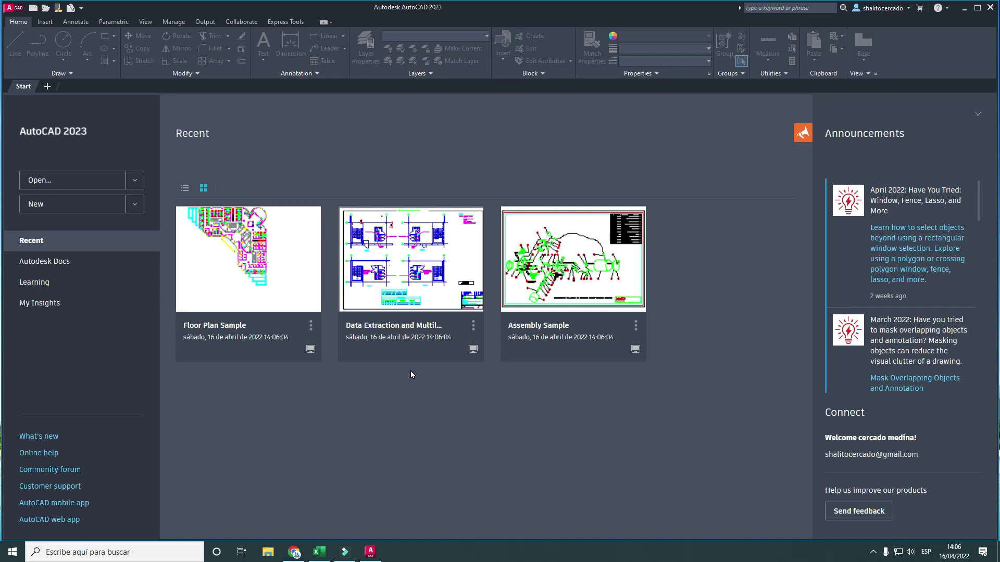
mouse_move(248, 282)
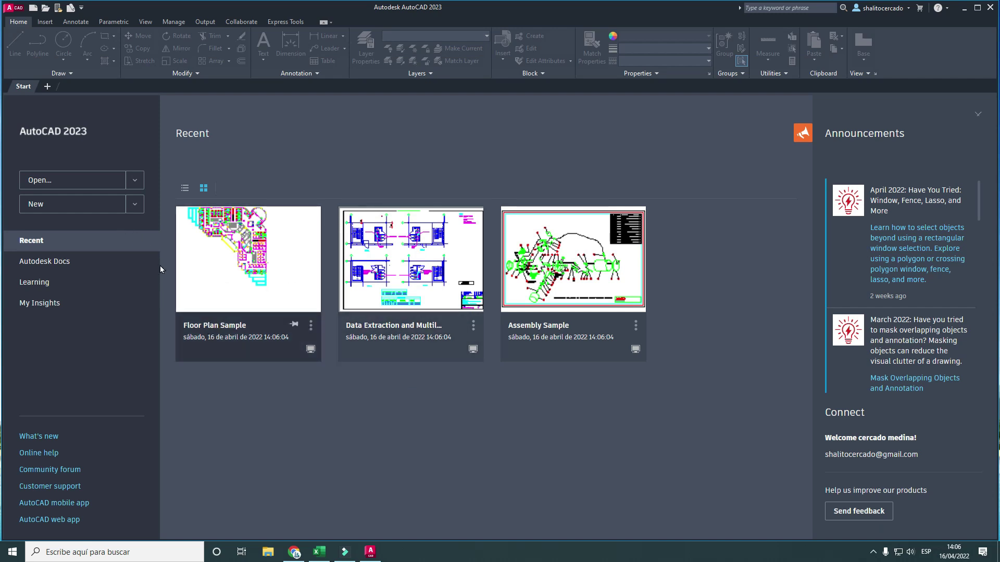
Open Floor Plan Sample from the recent drawings, loading the MLeader+ plugin once
click(224, 330)
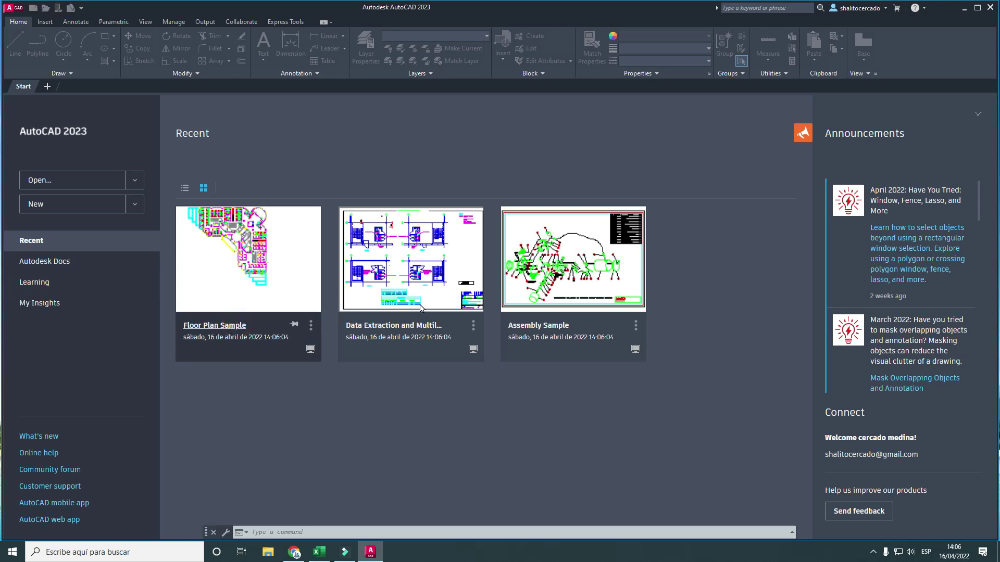
click(521, 299)
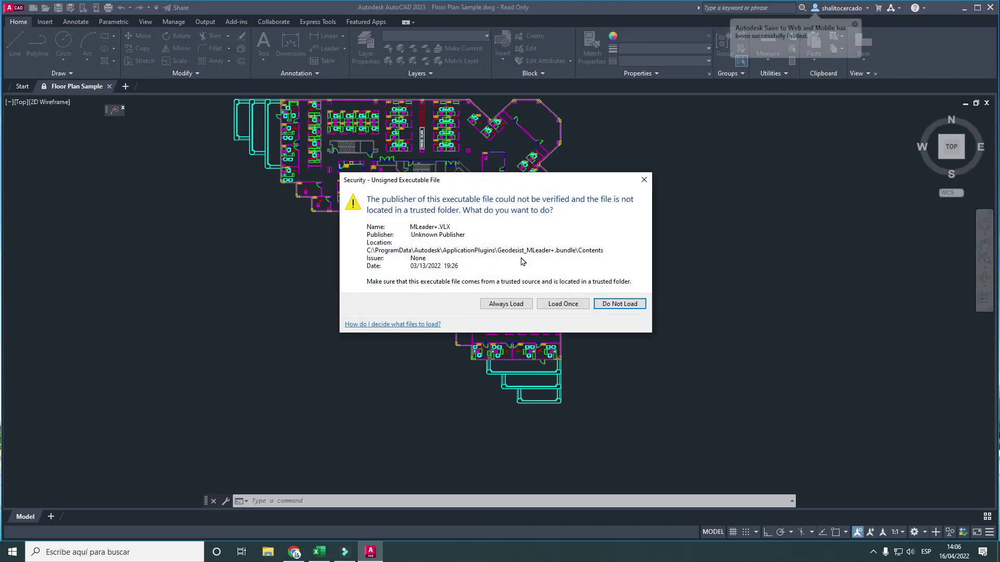
click(562, 303)
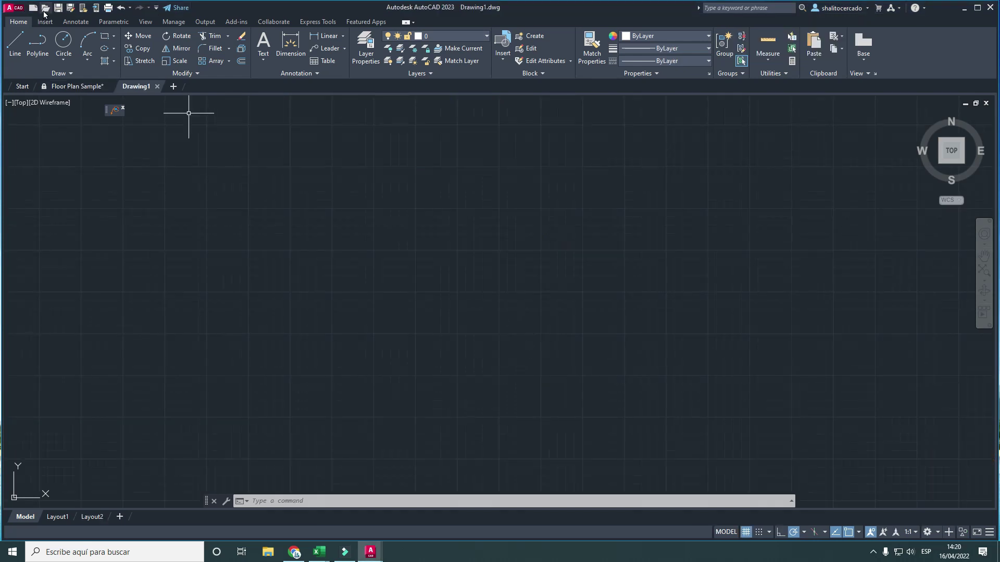
Bring up the Select File dialog to open a drawing
click(45, 9)
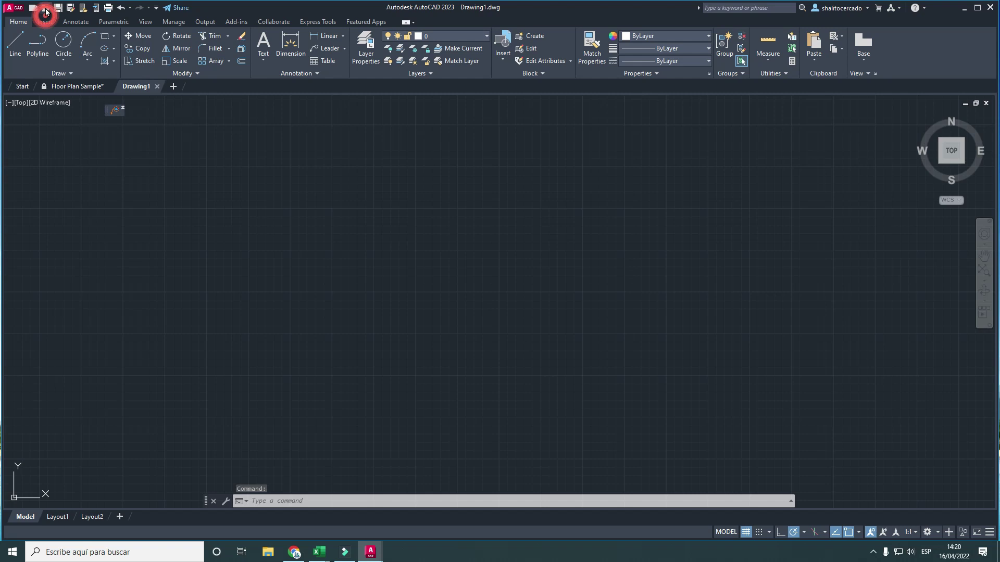
scroll(431, 283, down, 2)
scroll(432, 284, down, 1)
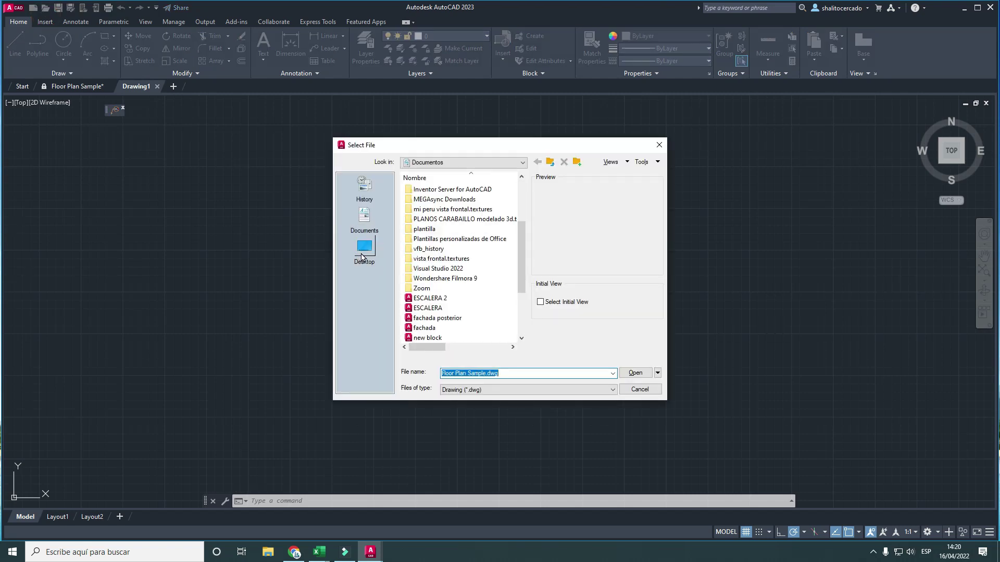
scroll(440, 287, down, 2)
scroll(444, 305, down, 1)
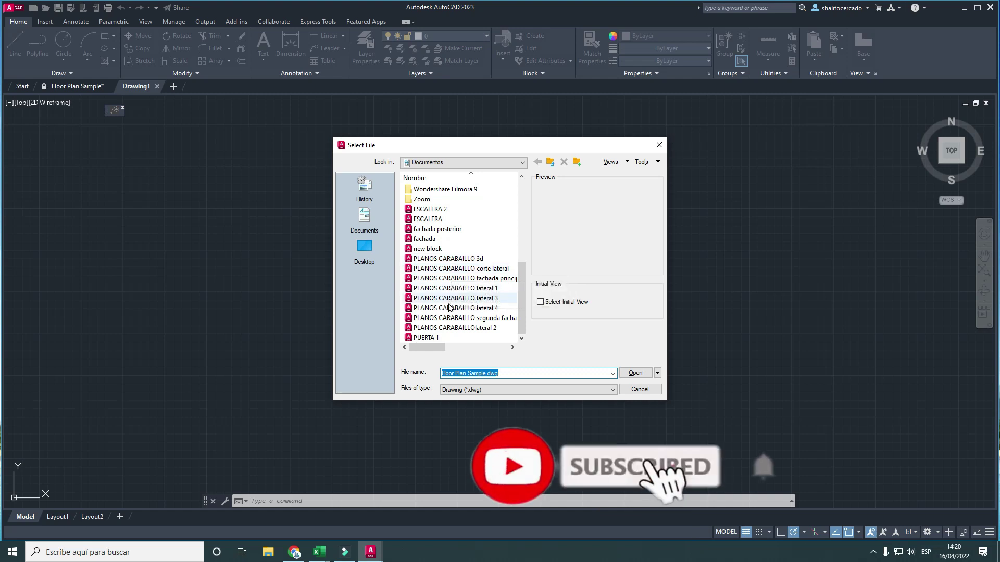
Browse Desktop > USB drive (G:) > planos Carabaillo and open PLANOS Carabaillo.dwg
click(364, 247)
scroll(455, 308, down, 5)
scroll(455, 313, down, 2)
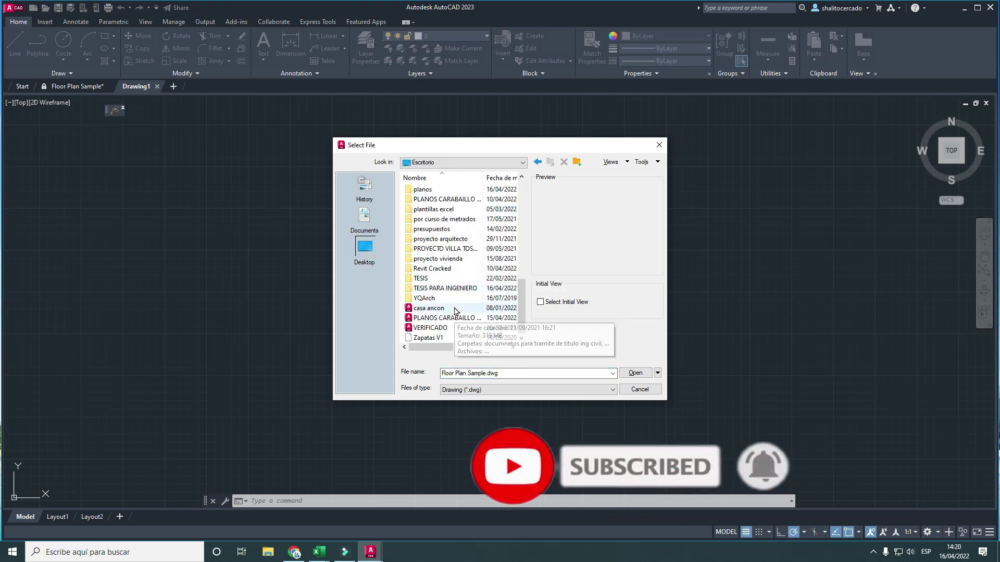
scroll(450, 302, up, 5)
scroll(446, 279, up, 4)
double_click(443, 209)
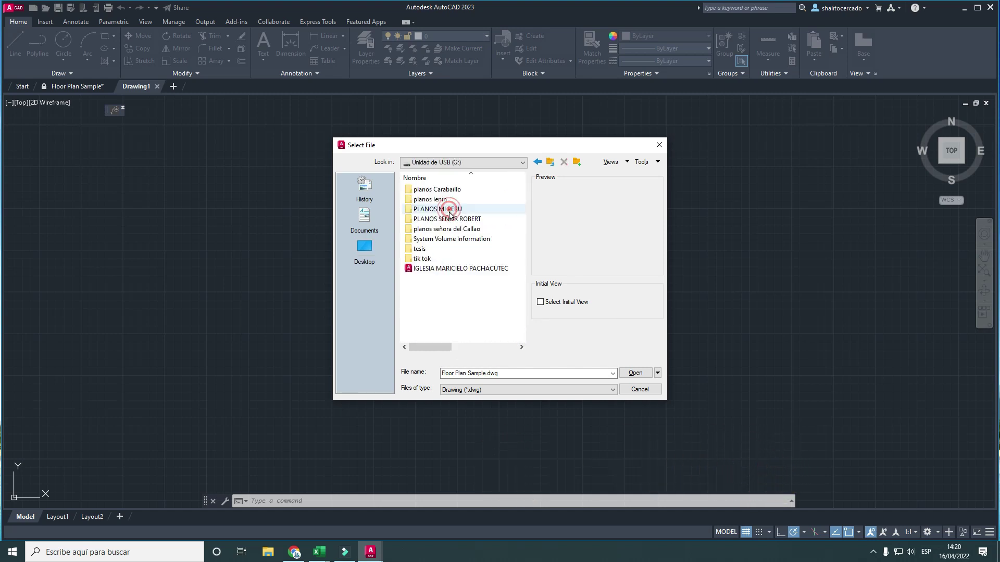
double_click(437, 190)
click(443, 190)
double_click(443, 191)
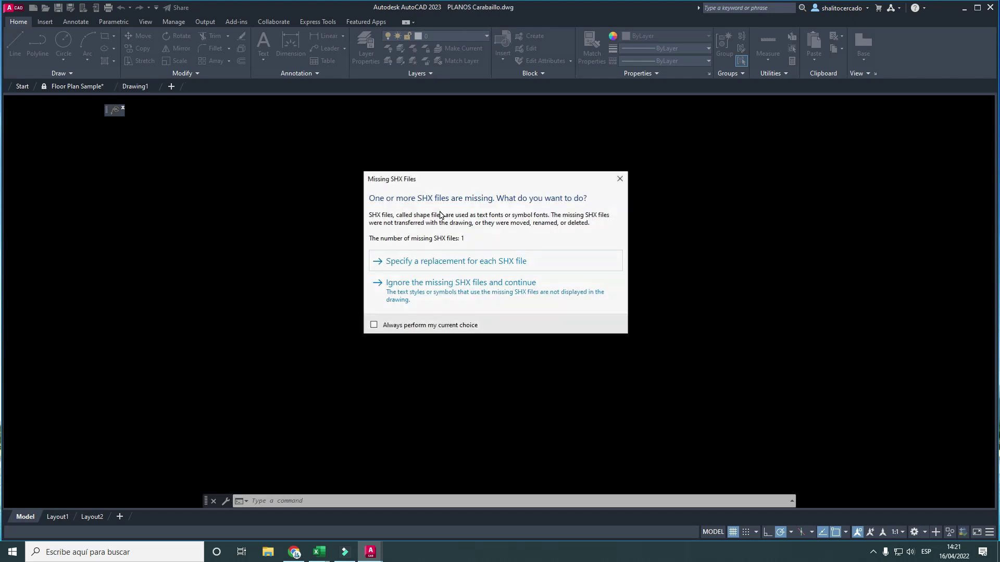
Ignore the missing SHX files and pan and zoom to show all eight plan sheets
click(437, 287)
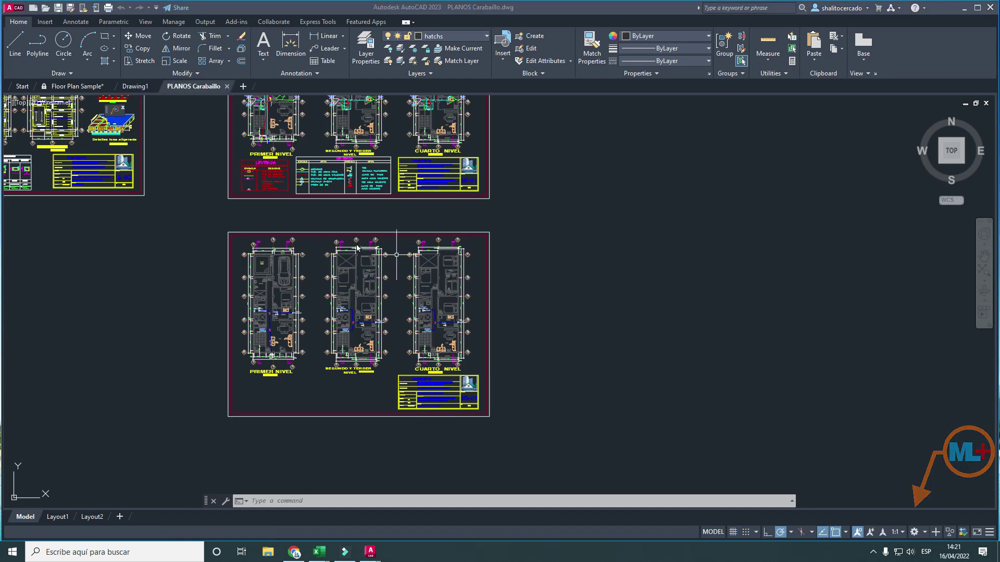
middle_drag(446, 302, 460, 304)
scroll(159, 265, up, 2)
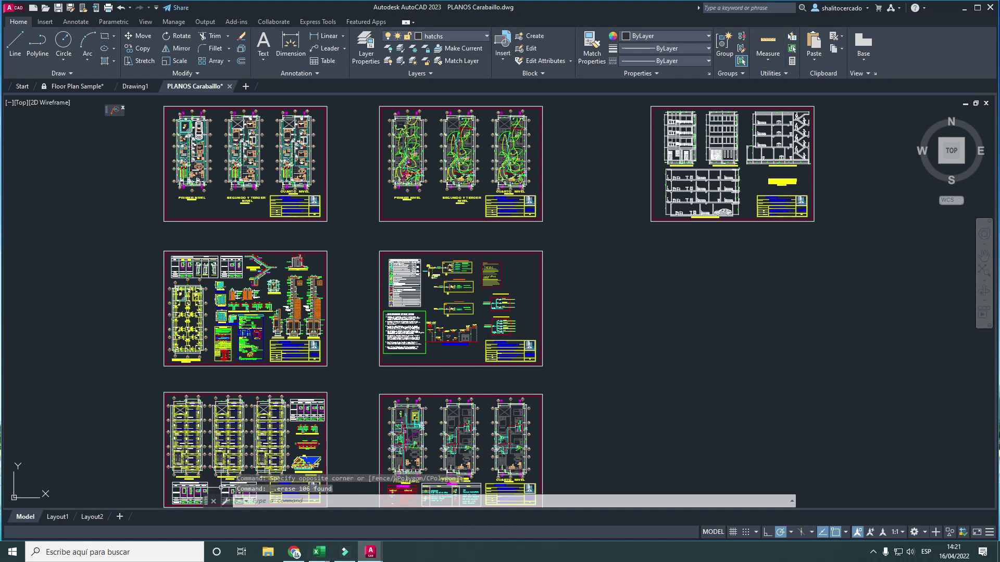
drag(208, 508, 240, 258)
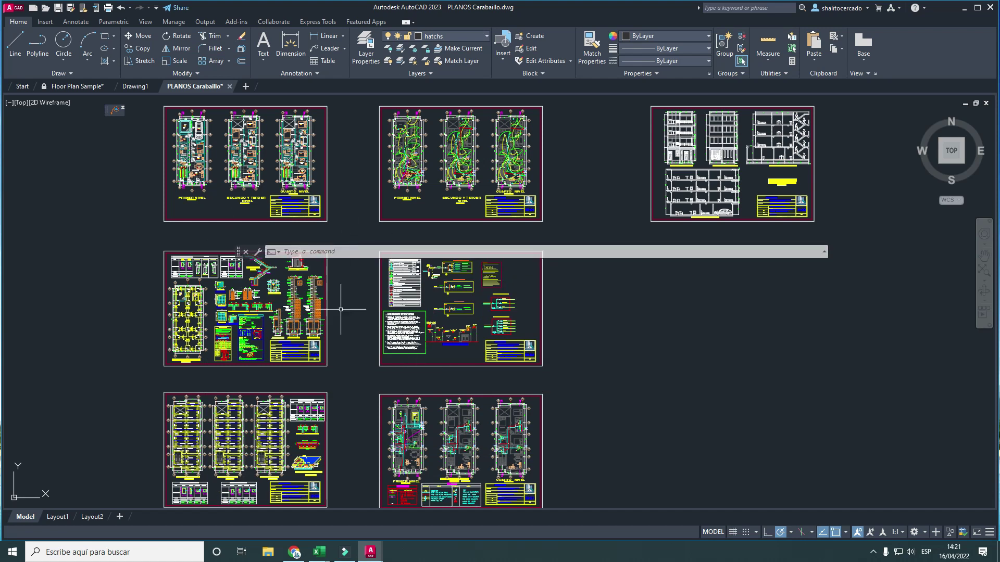
drag(238, 253, 245, 492)
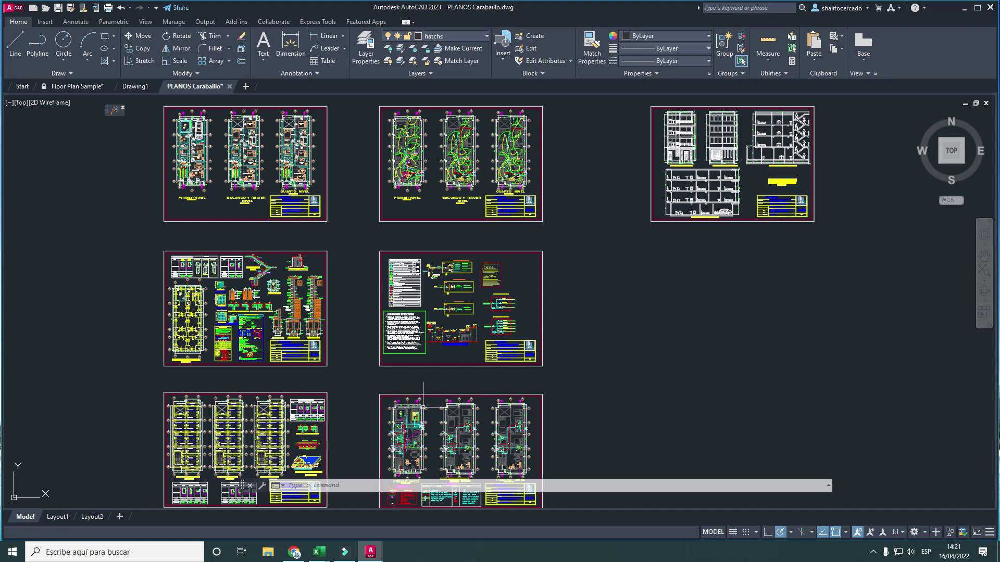
click(609, 364)
key(Escape)
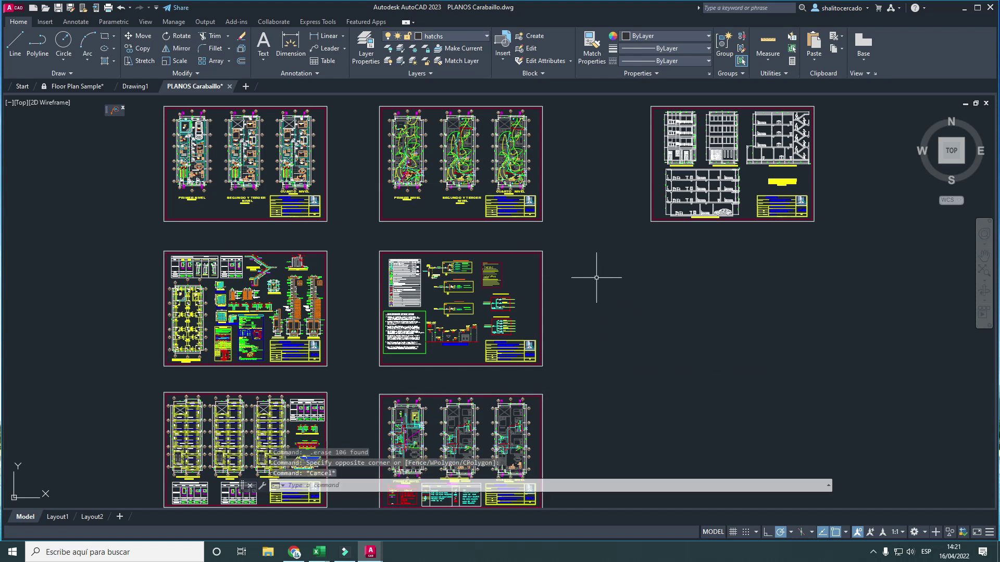
click(21, 9)
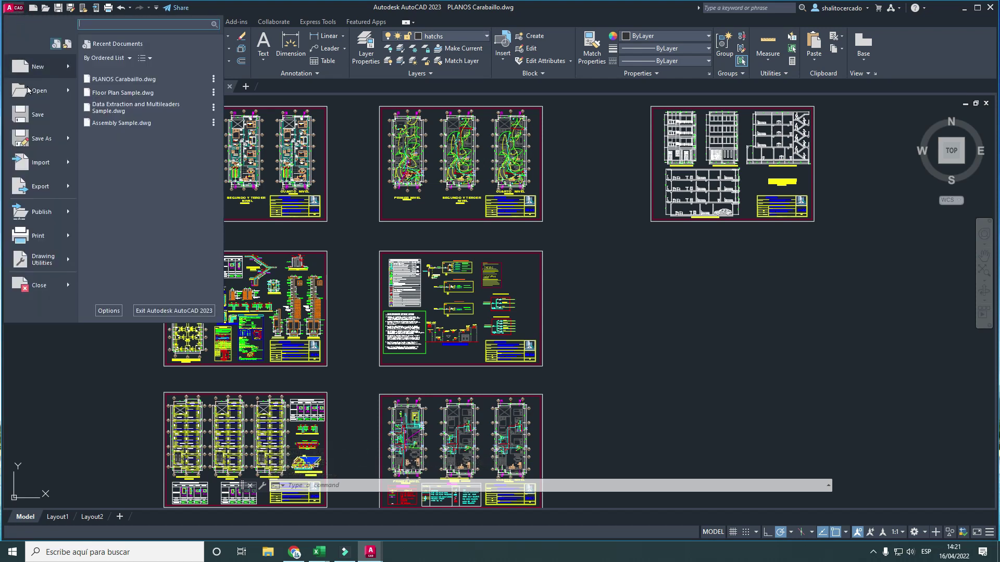
Reset the current profile in Options > Profiles, confirm with Sí, and accept with OK
click(100, 312)
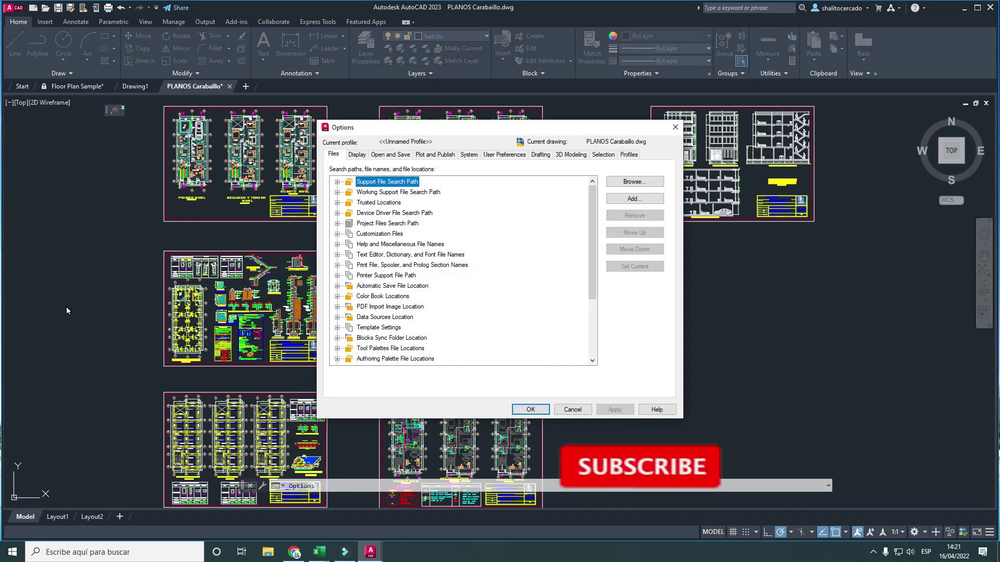
click(624, 156)
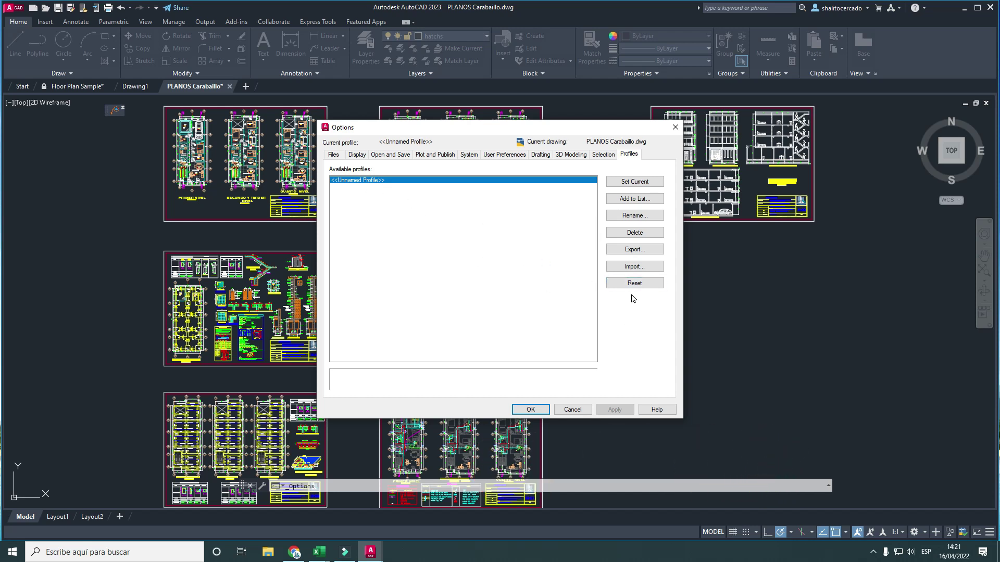
click(621, 285)
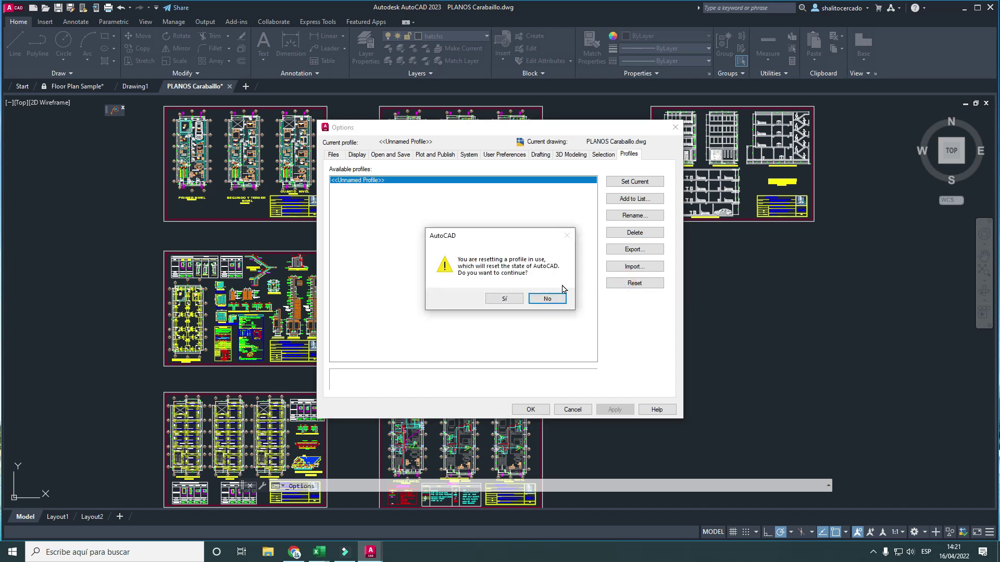
click(503, 299)
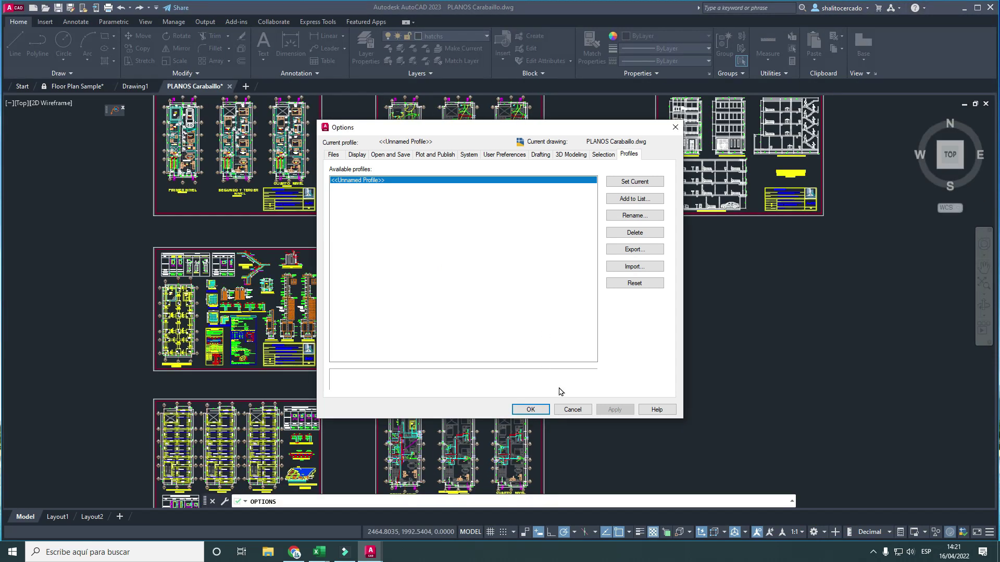
click(541, 411)
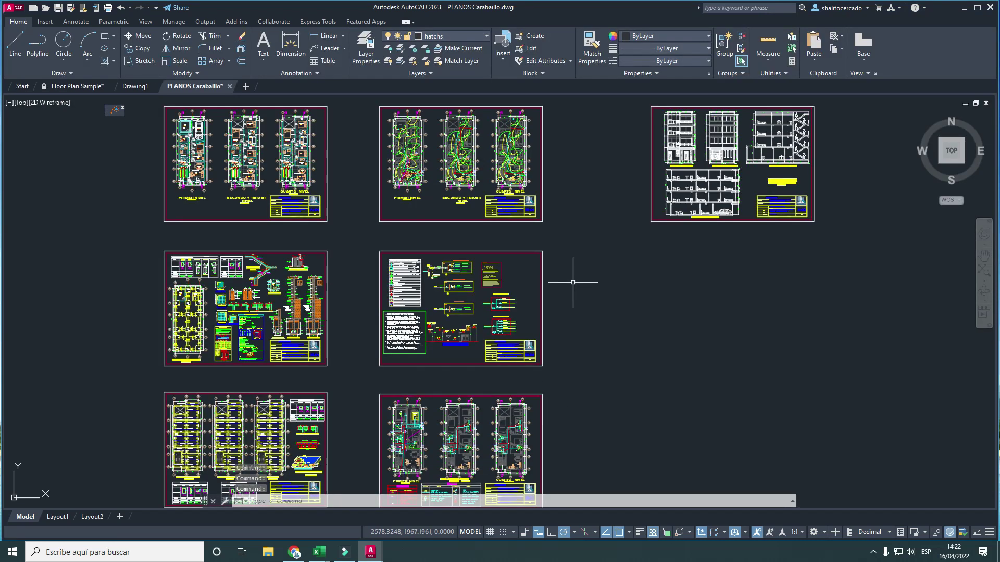
Zoom and pan the PLANOS Carabaillo sheets slightly upward in the reset interface
scroll(547, 306, down, 2)
scroll(530, 306, up, 2)
mouse_move(516, 303)
middle_down()
mouse_move(518, 282)
mouse_move(518, 290)
middle_up()
click(241, 23)
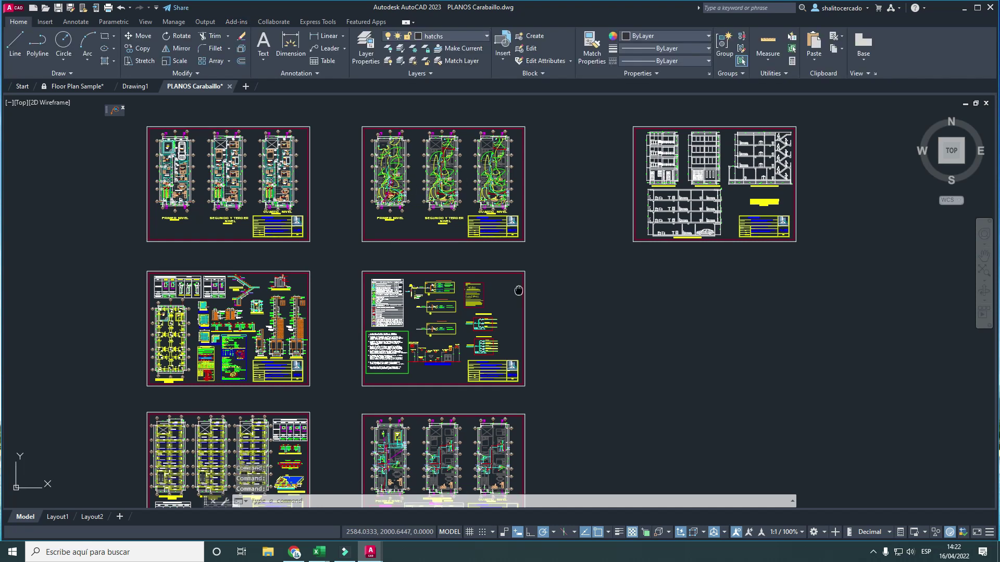